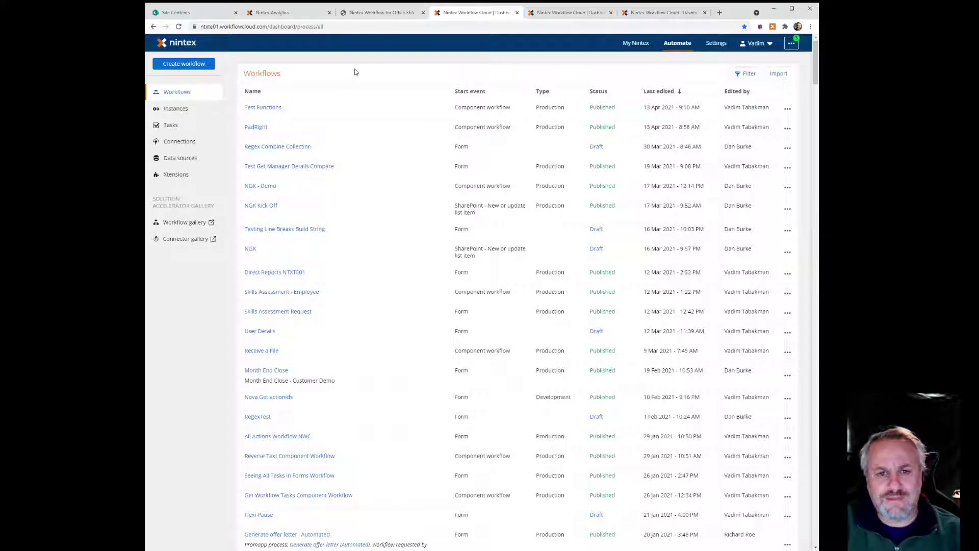
- Open the PadRight component workflow, version 1.0, in the designer
click(256, 128)
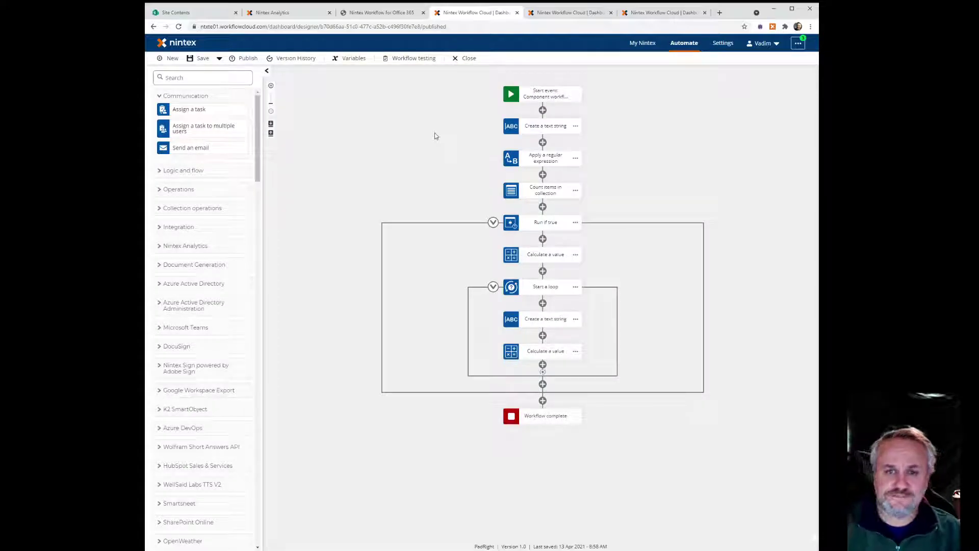
click(541, 95)
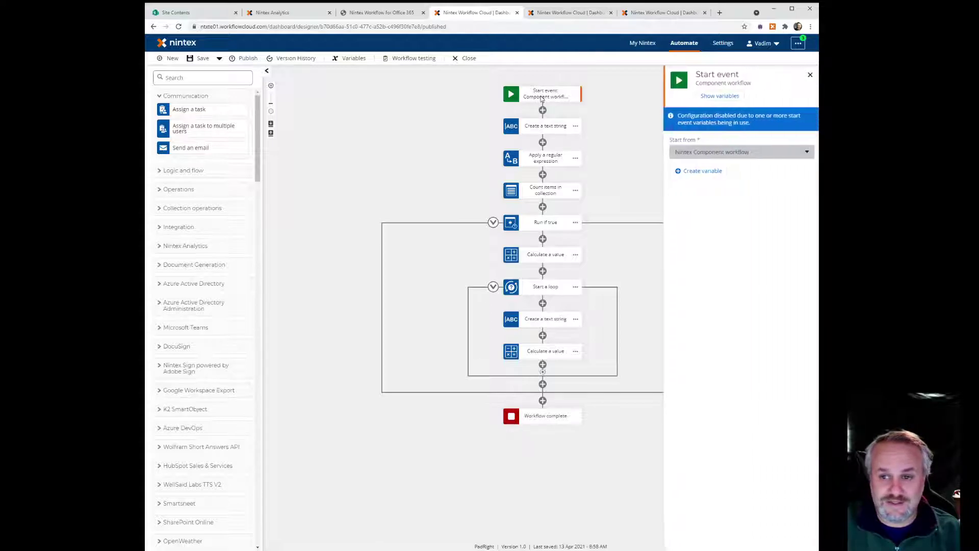
click(715, 98)
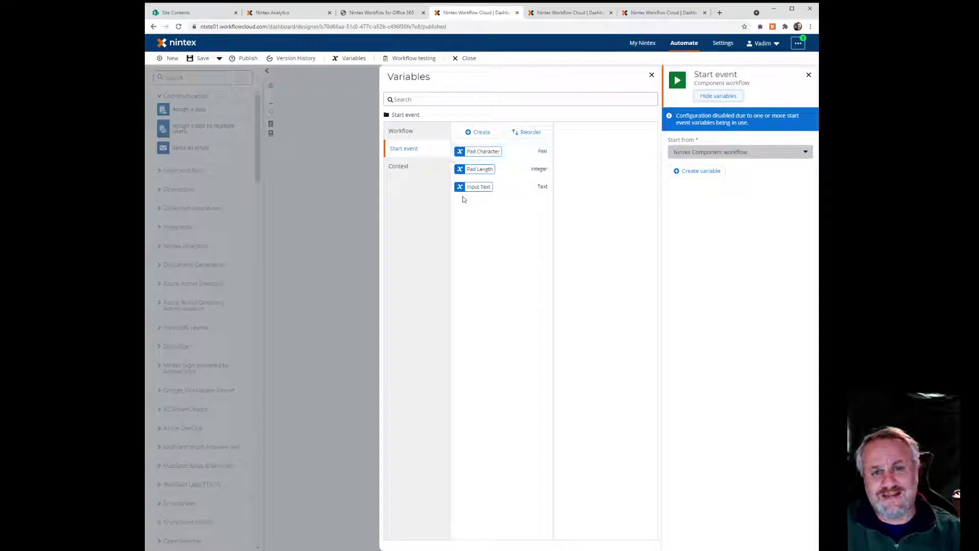
click(405, 131)
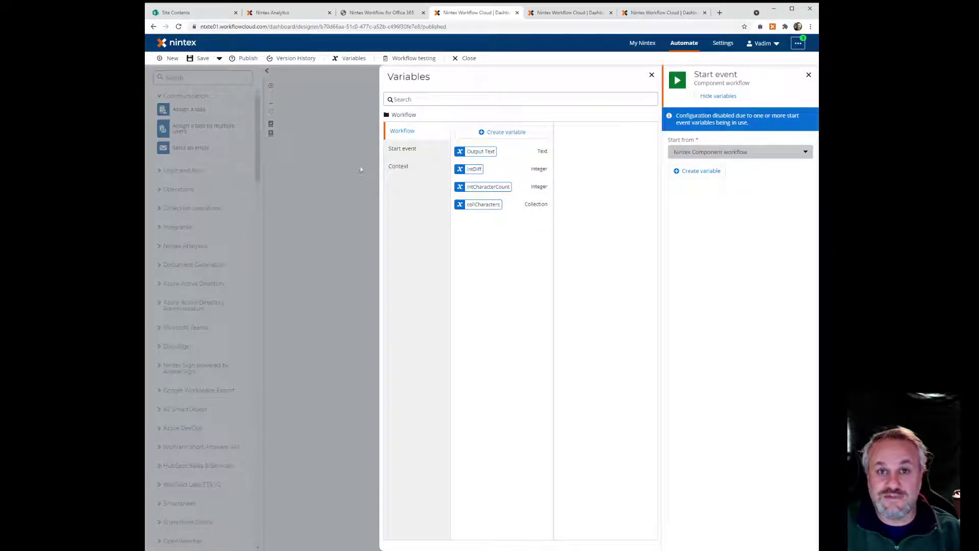
- Close the Variables list and review the first Create a text string action's String components
click(337, 161)
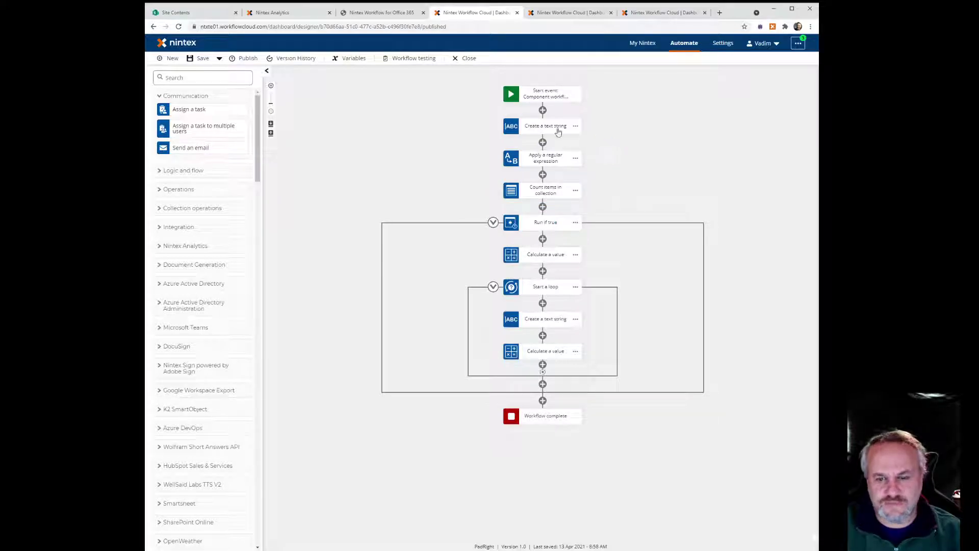
click(550, 128)
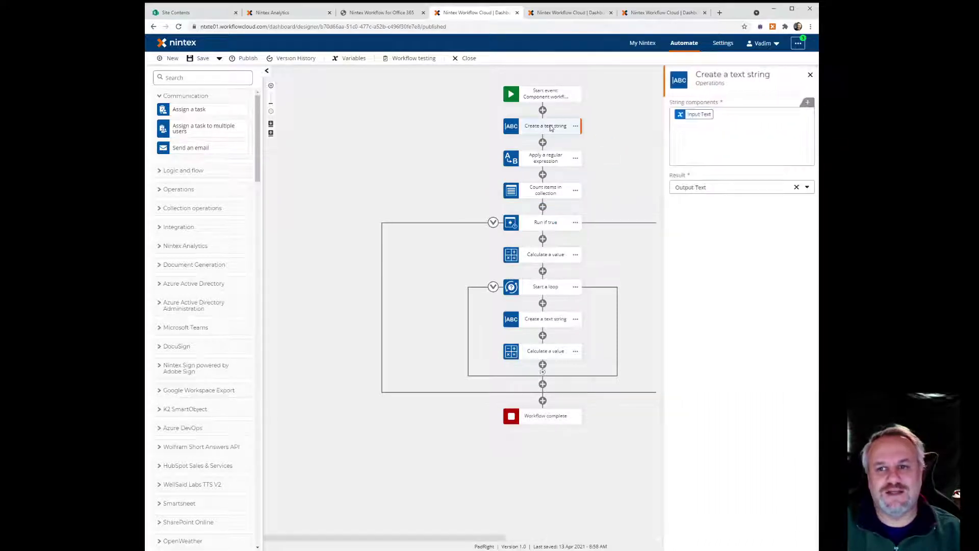
click(704, 134)
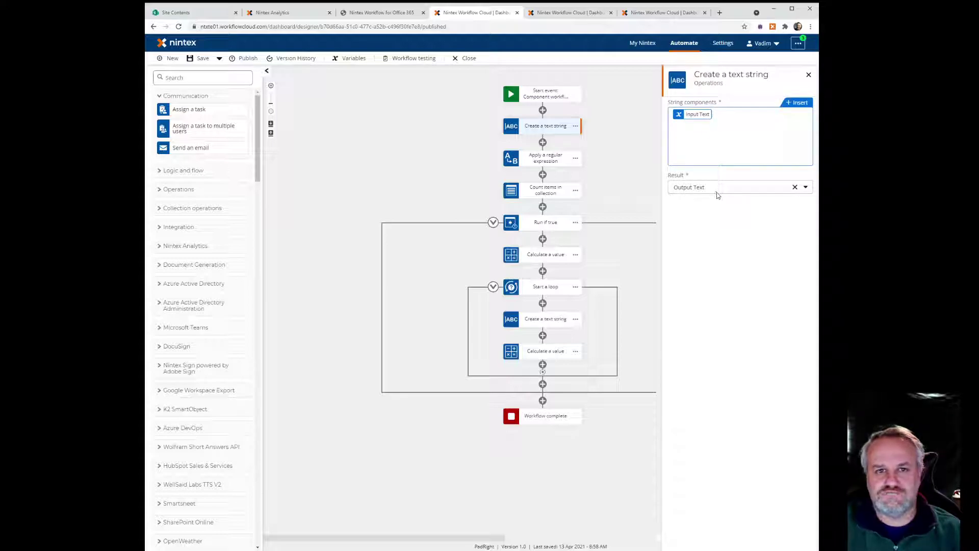
click(598, 157)
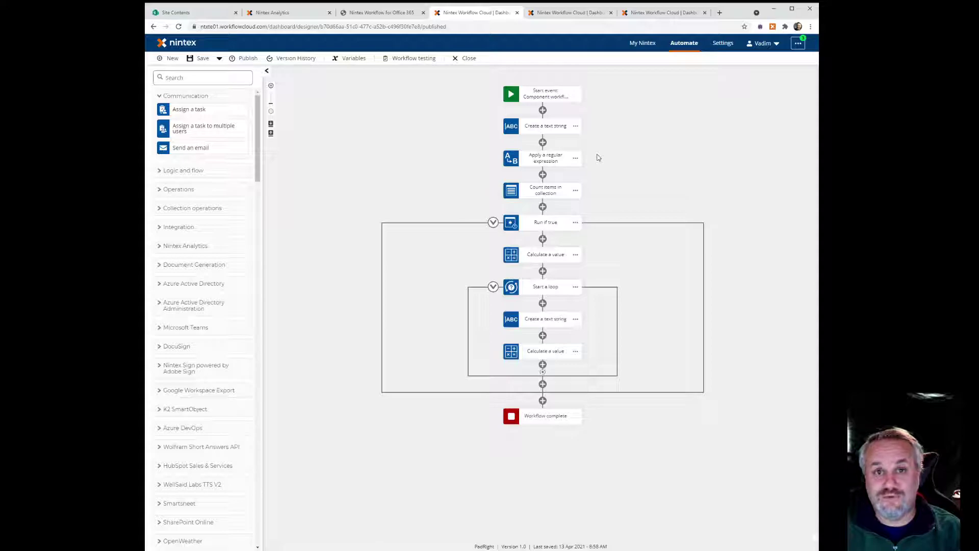
- Check the regex action's Input text, then show Count items in collection (collCharacters into intCharacterCount)
click(553, 158)
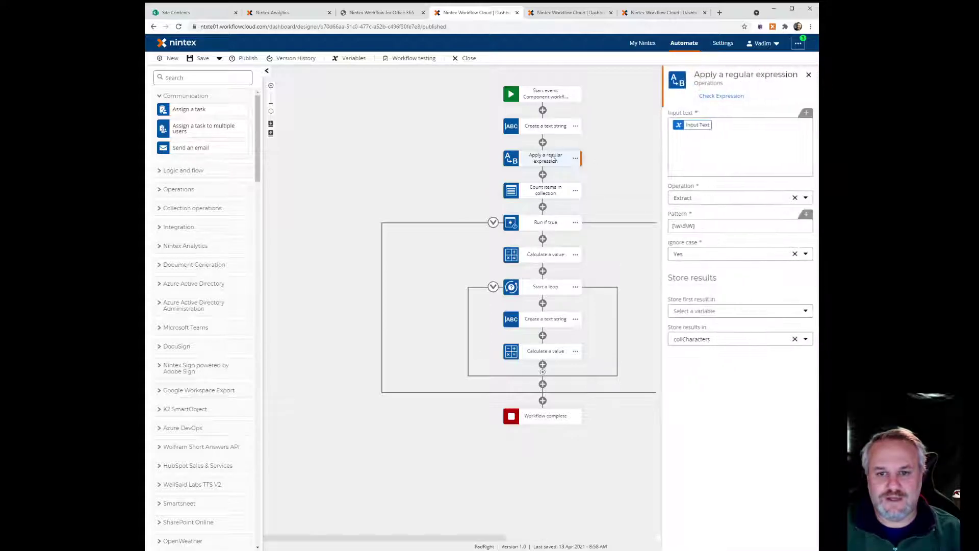
click(699, 136)
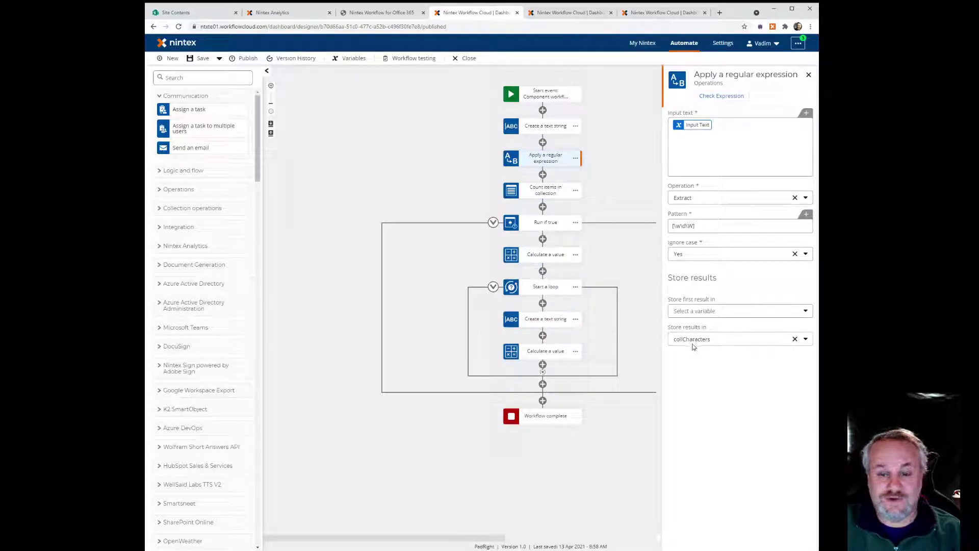
click(542, 192)
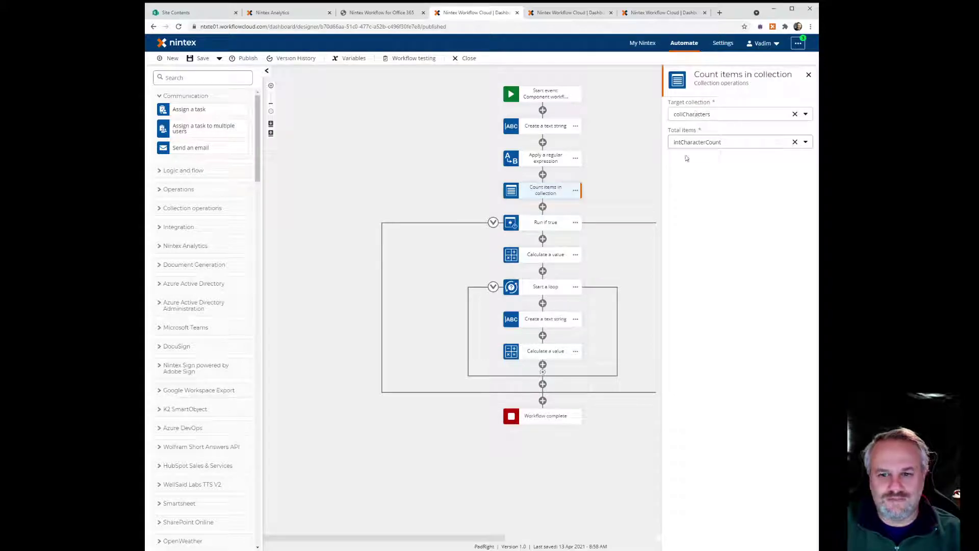
- Dismiss the Count items in collection settings to return to the PadRight canvas
click(586, 228)
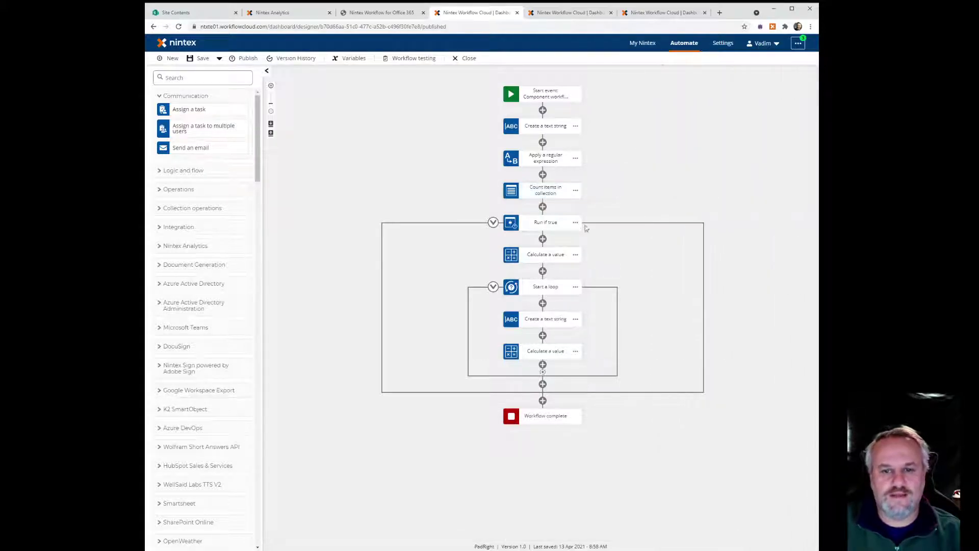
- Review the Run if true condition, then show Calculate a value: Pad Length minus intCharacterCount into intDiff
click(557, 217)
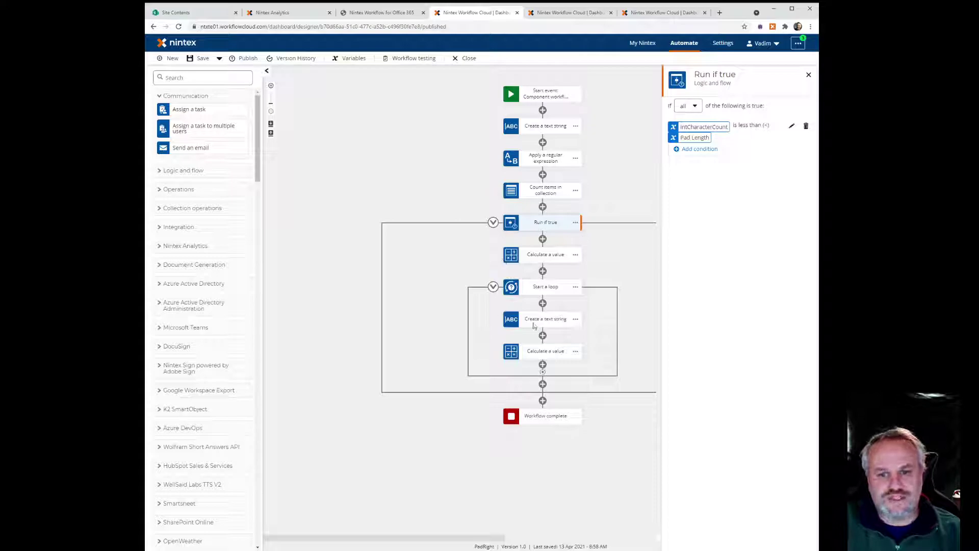
click(617, 258)
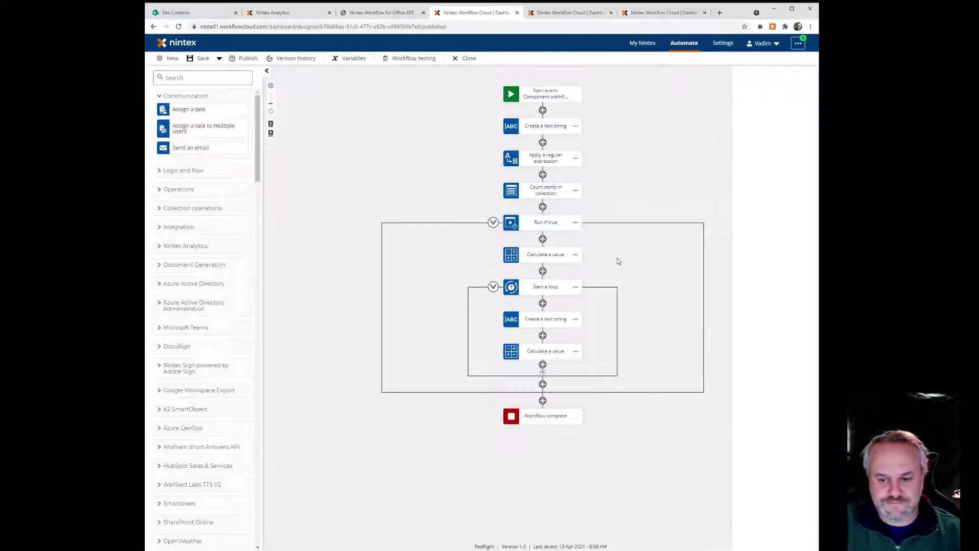
click(550, 258)
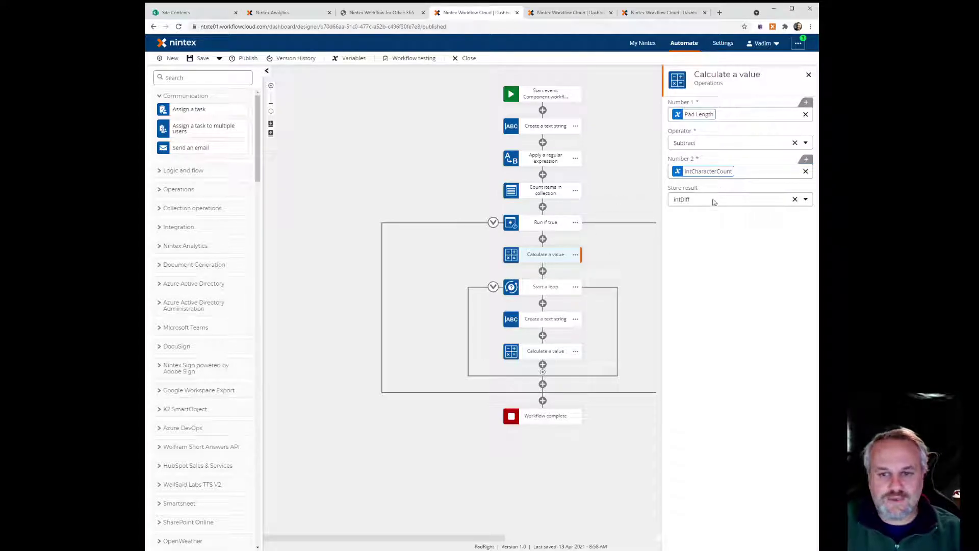
- Review the Start a loop condition, then show the loop's intDiff minus 1 calculation
click(509, 306)
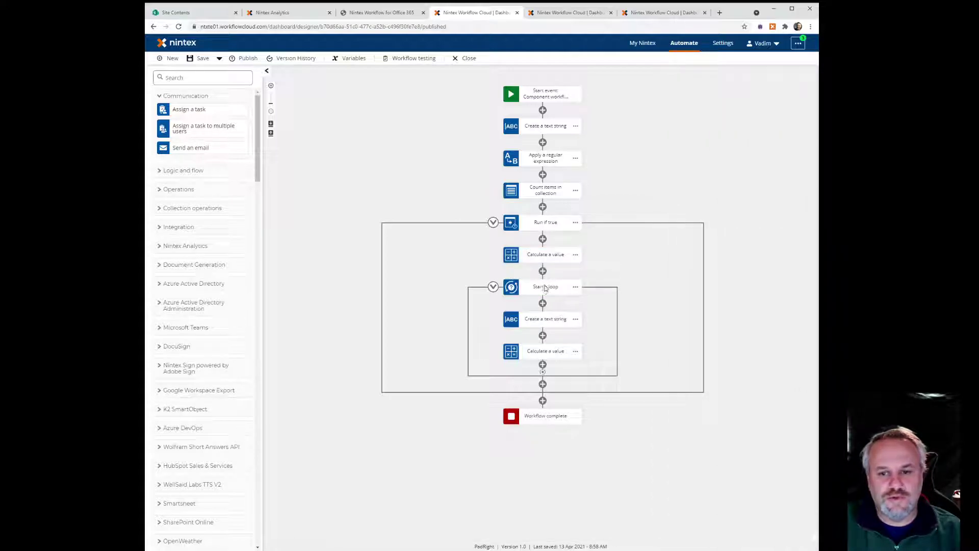
click(545, 288)
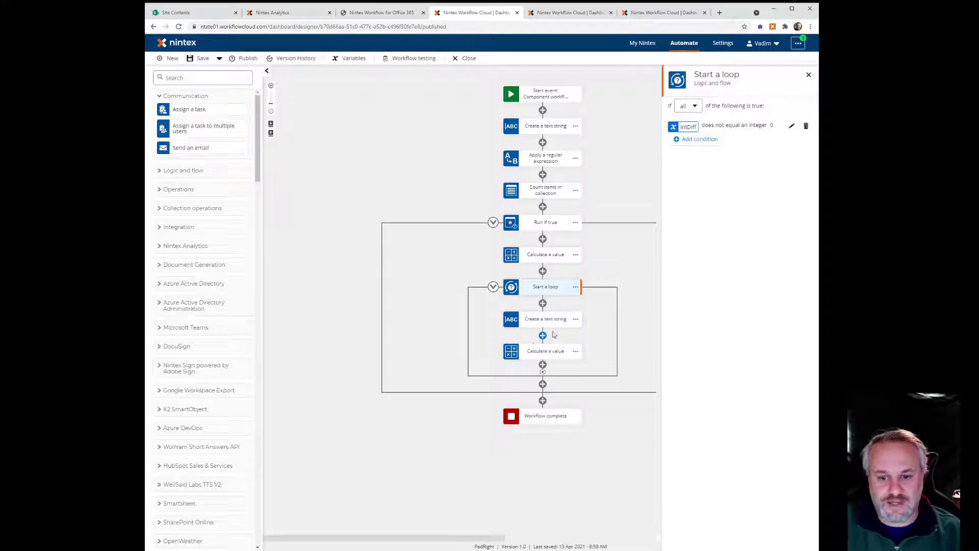
click(593, 325)
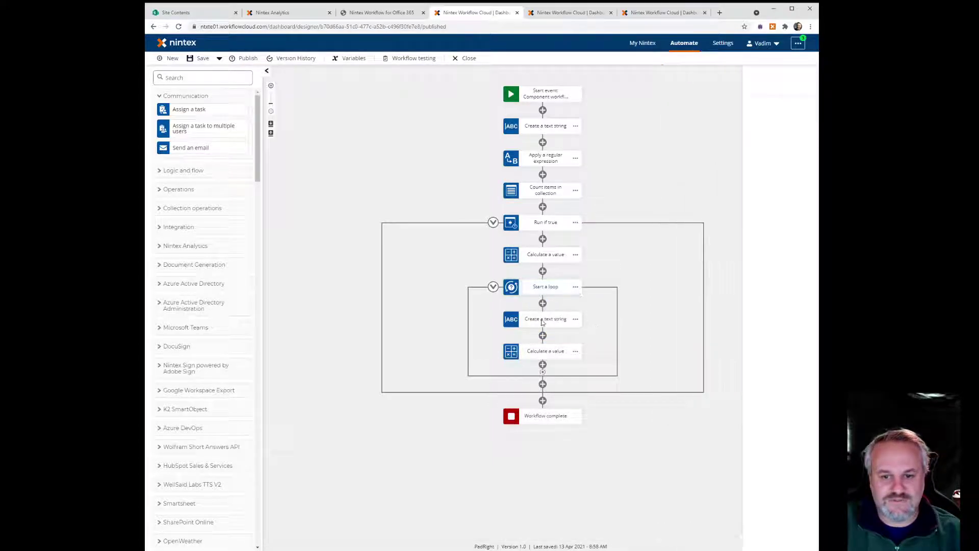
click(542, 353)
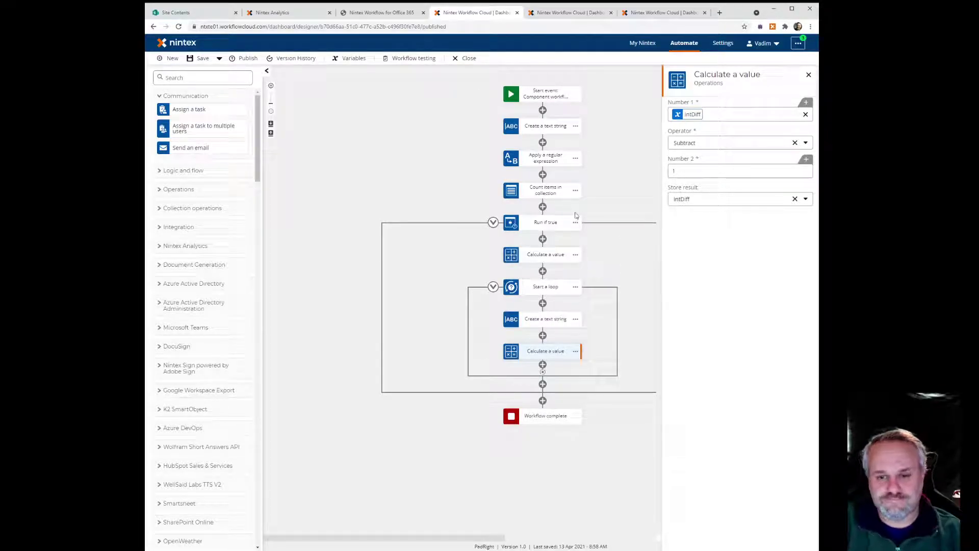
- Show the loop's Create a text string settings and inspect its String components field
click(594, 269)
click(540, 321)
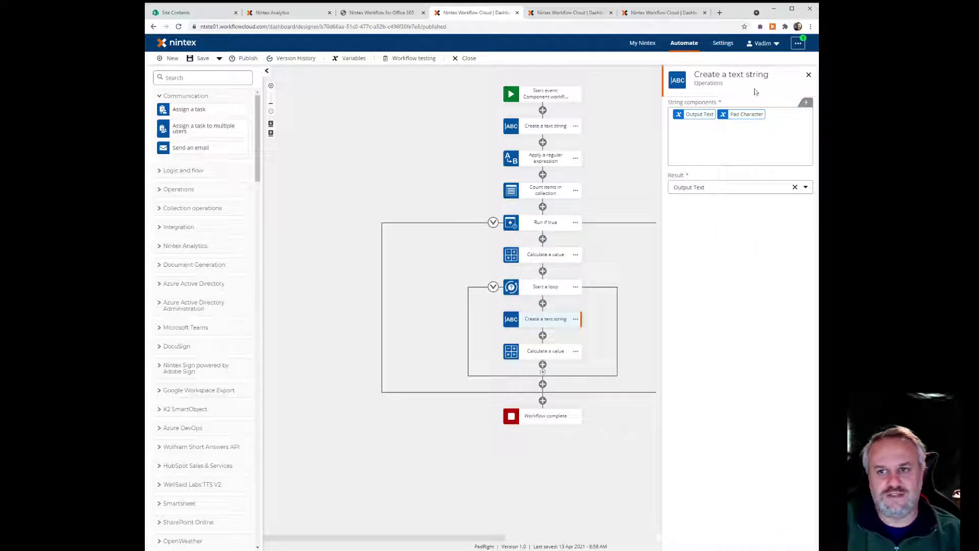
click(684, 137)
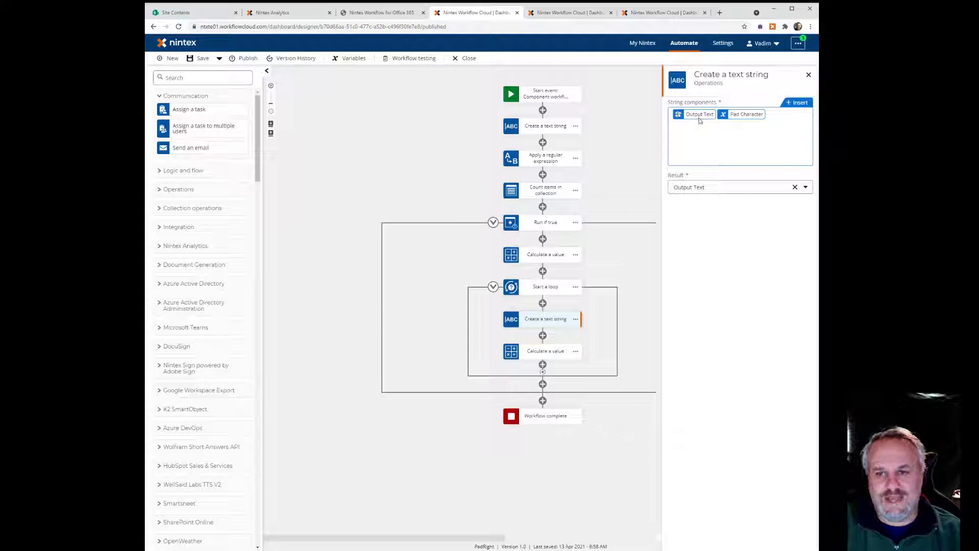
click(678, 171)
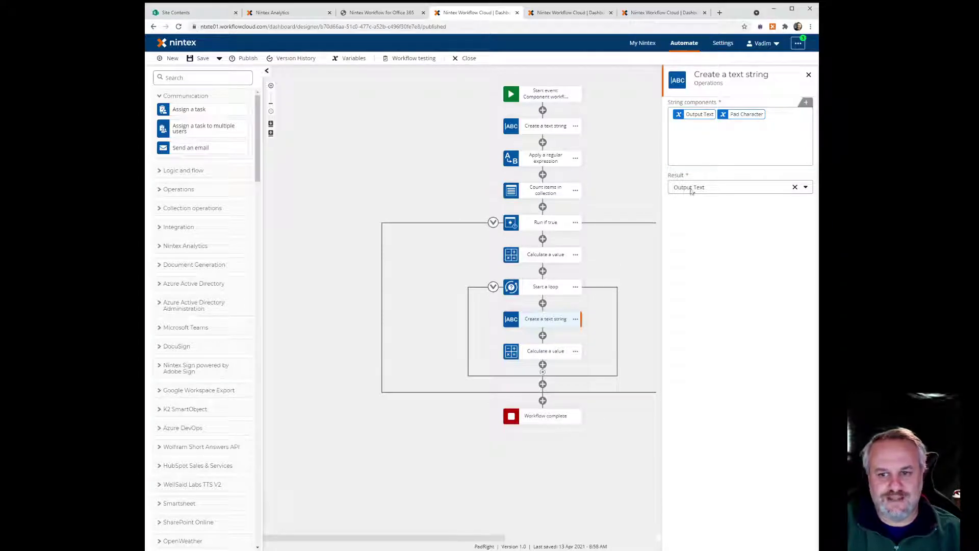
click(695, 146)
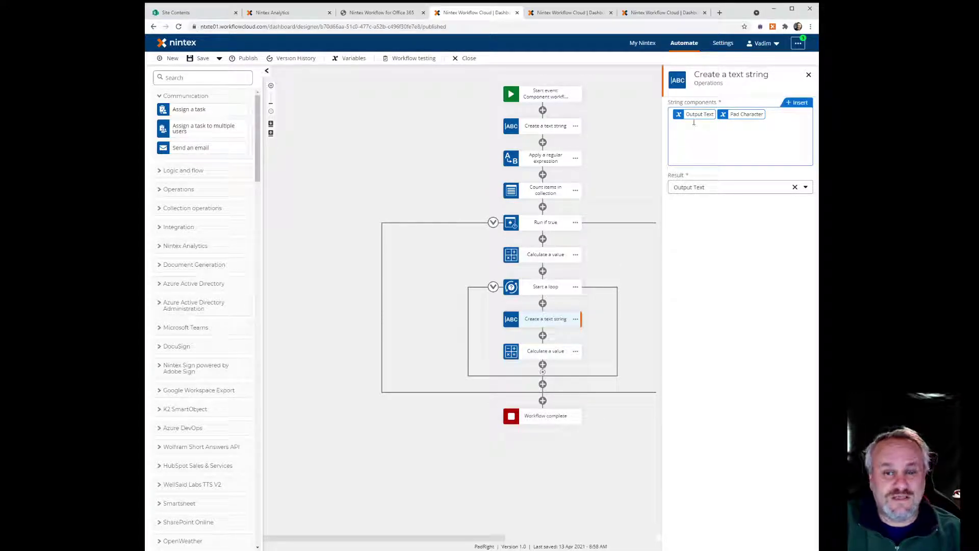
click(619, 124)
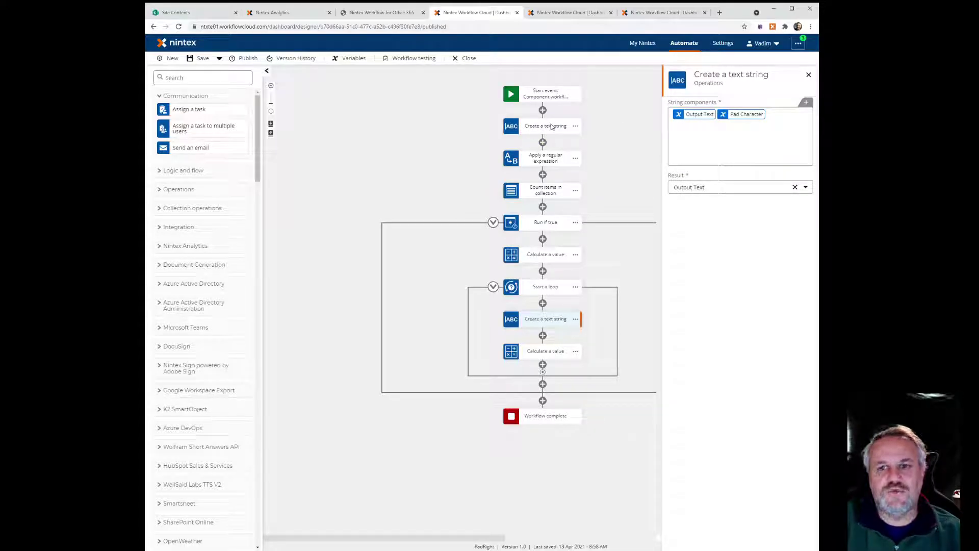
- Compare with the first Create a text string, then move Pad Character ahead of Output Text
click(552, 126)
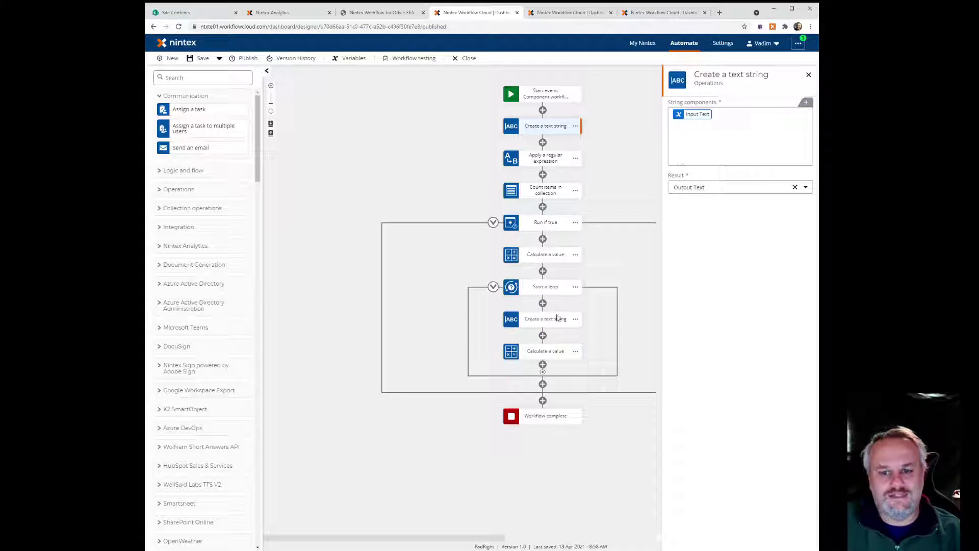
click(555, 319)
click(739, 122)
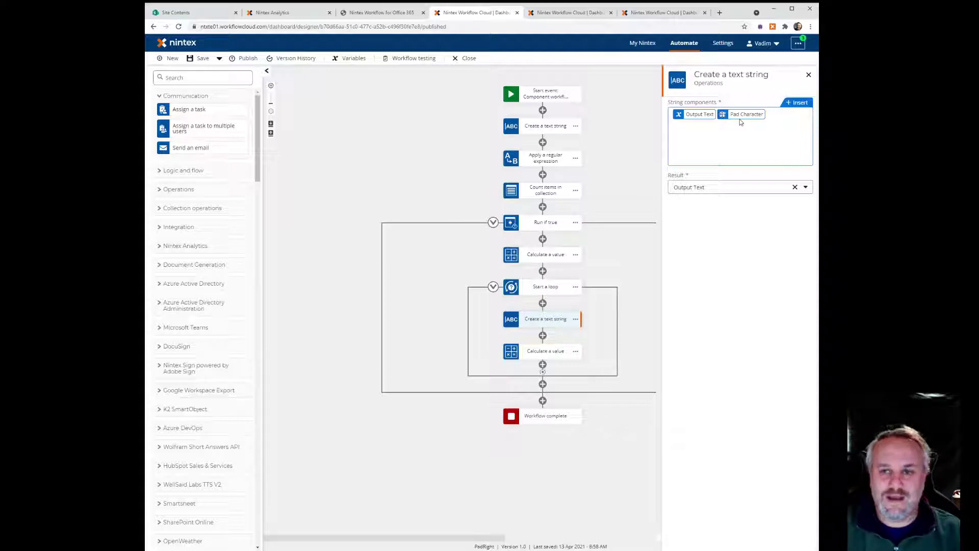
drag(739, 118, 704, 120)
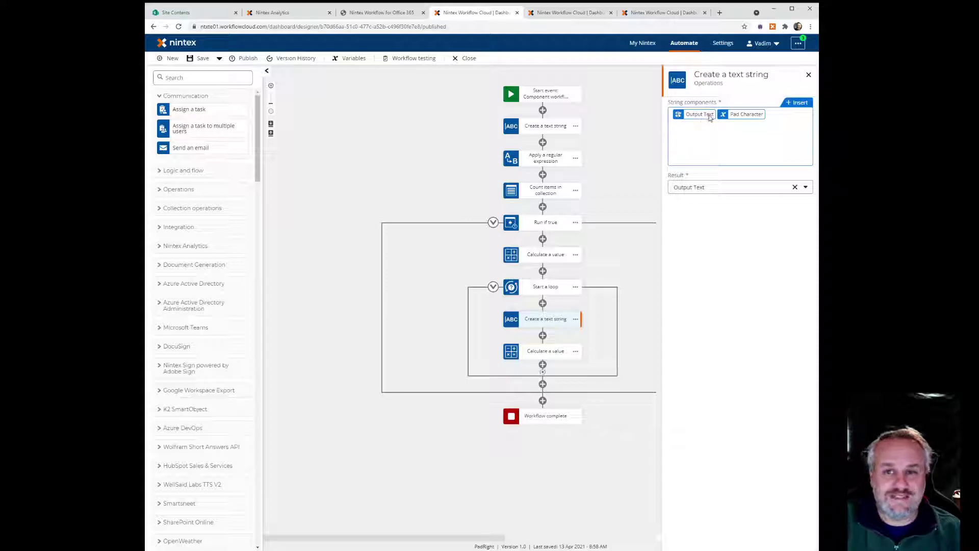
- Check that the Output Text variable has its Output checkbox set, then close Variables
click(351, 59)
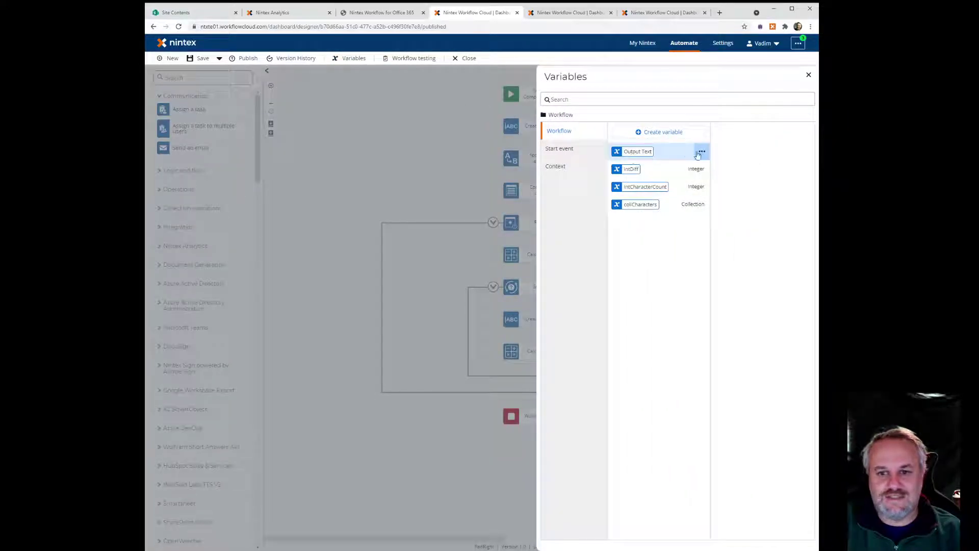
click(673, 155)
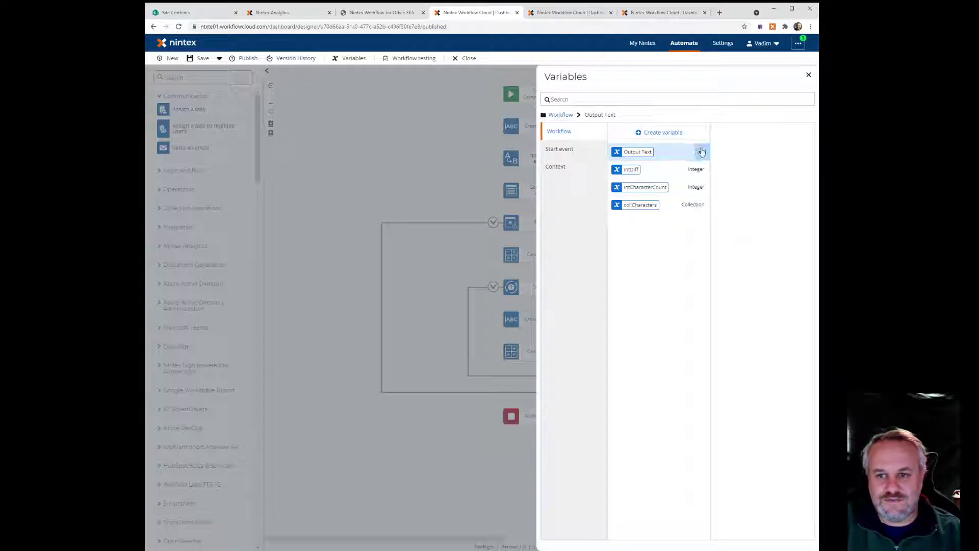
click(702, 152)
click(687, 172)
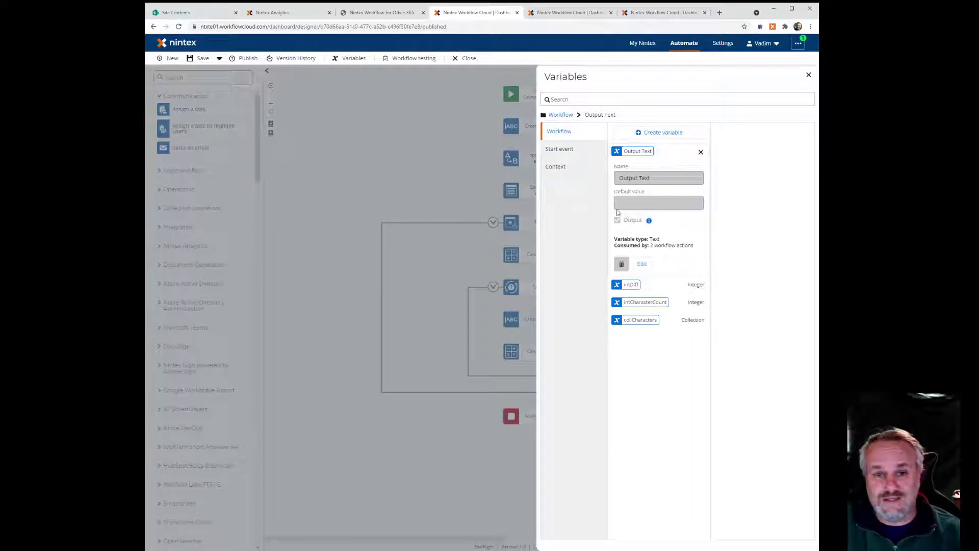
click(426, 167)
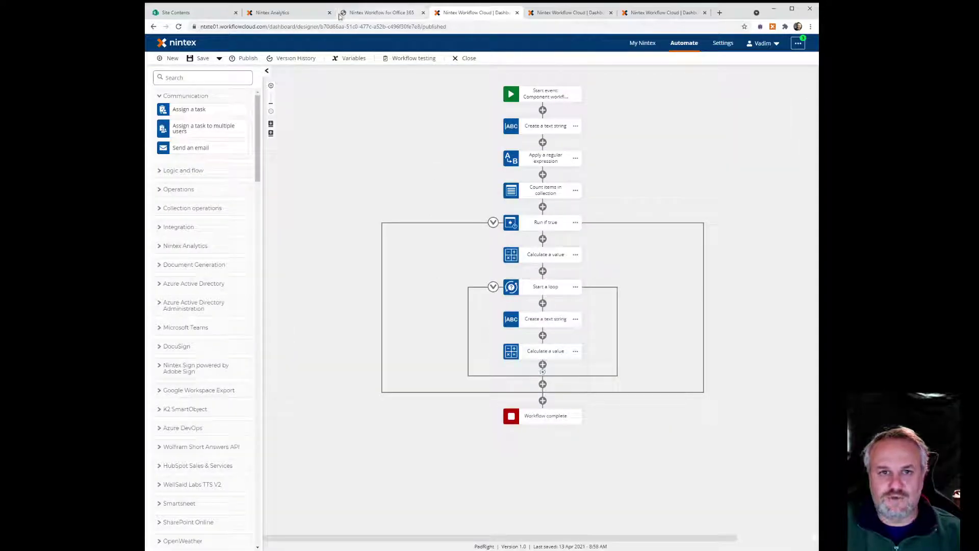
- Close PadRight, discarding changes, and switch to the Test Functions workflow designer
click(176, 59)
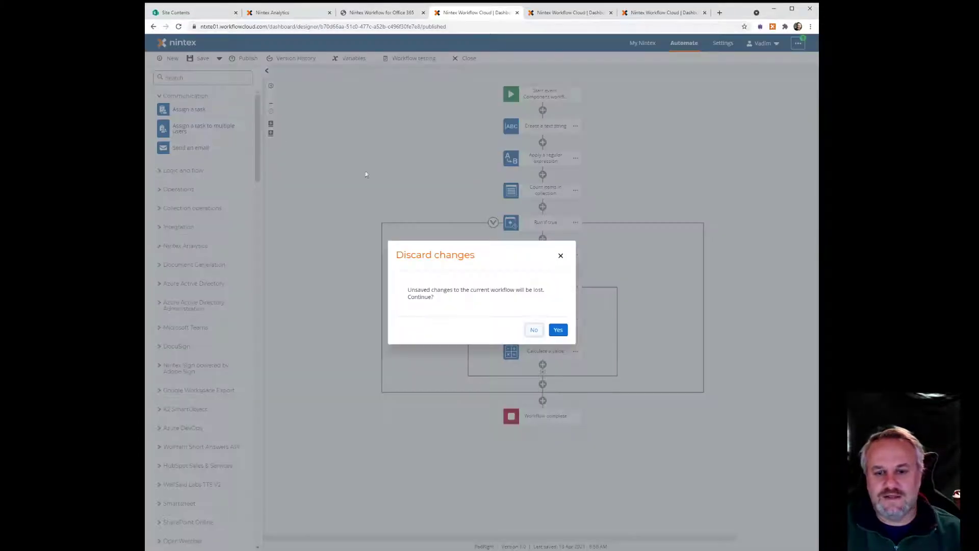
click(557, 330)
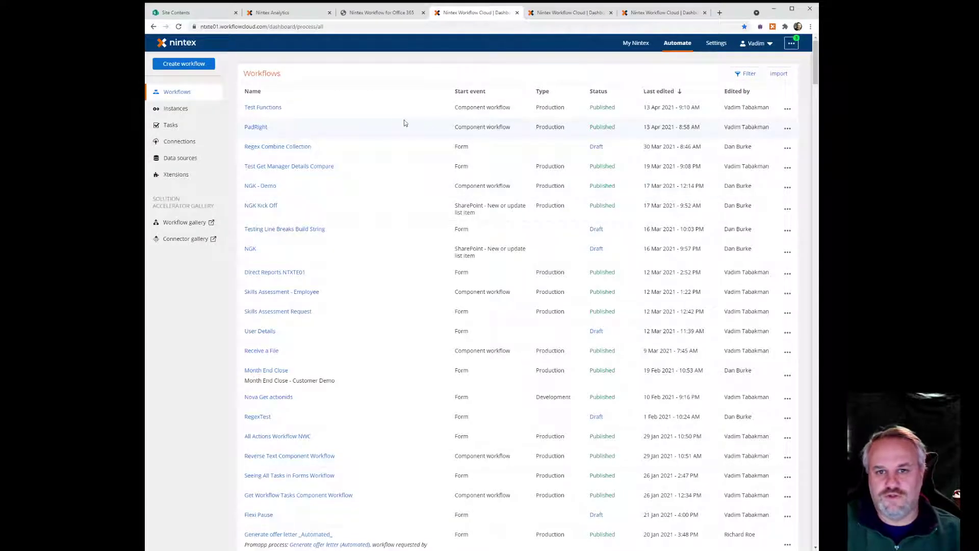
click(558, 13)
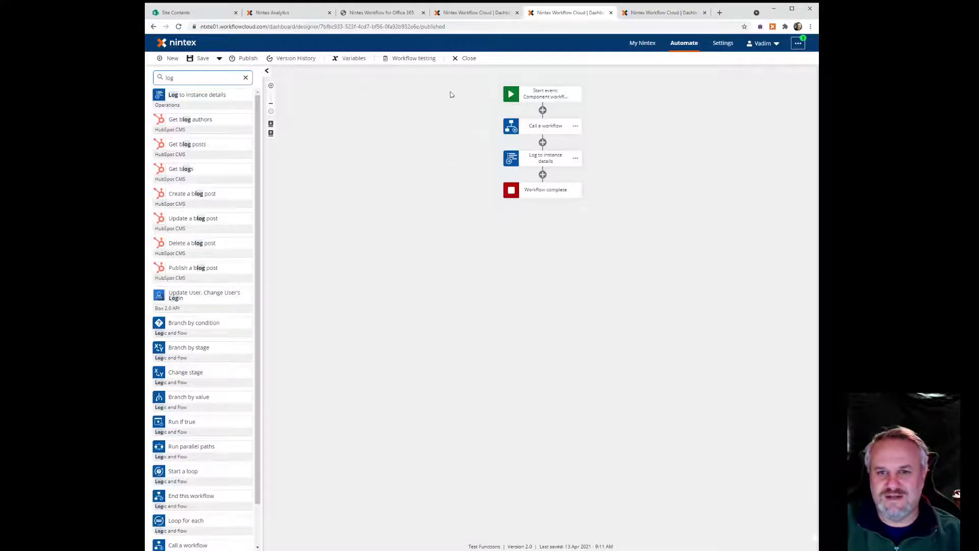
- Inspect the PadRight call's inputs (pad character 0, pad length 10), then go to Workflows
click(544, 127)
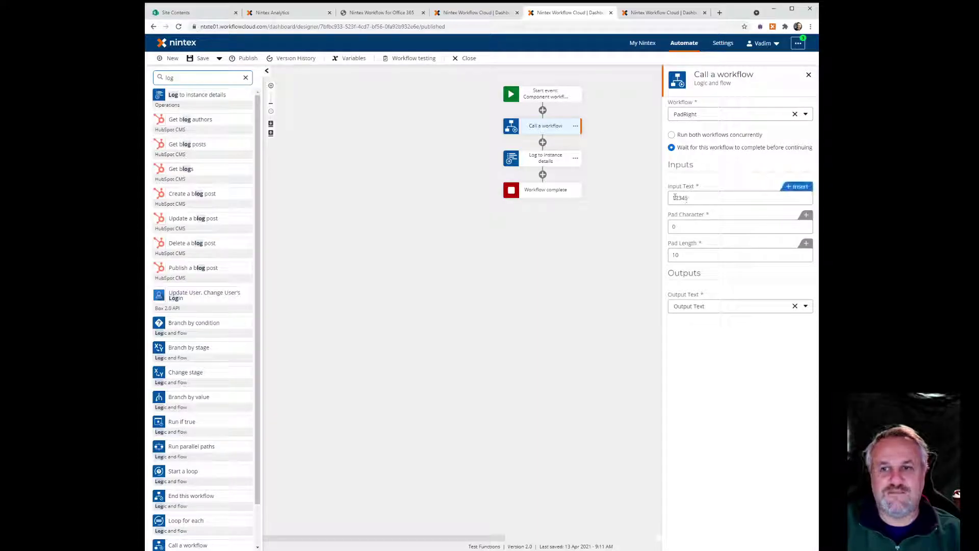
double_click(685, 228)
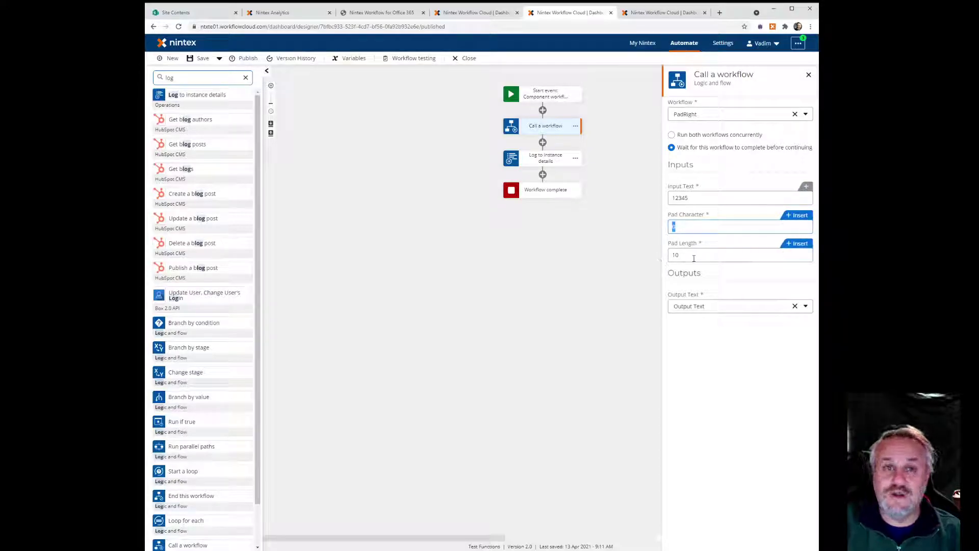
double_click(676, 255)
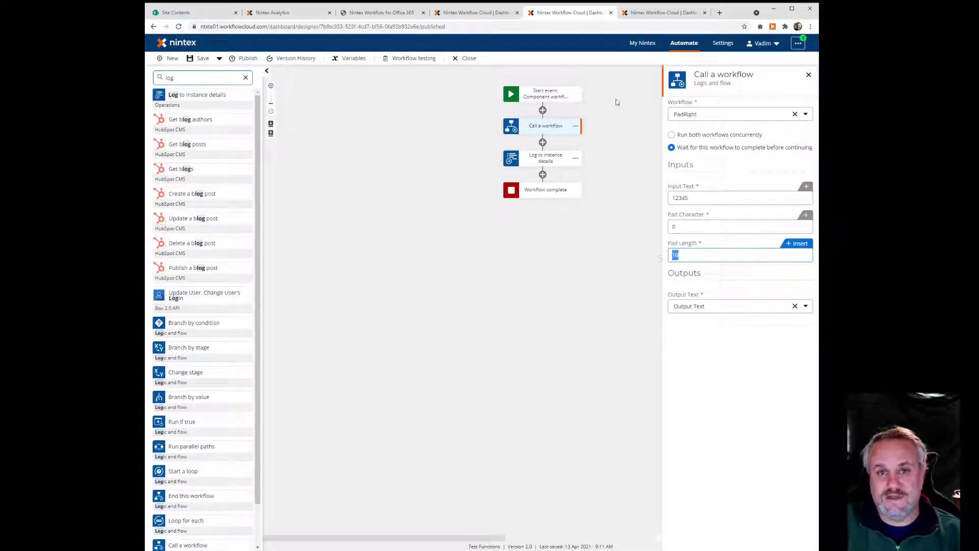
click(471, 13)
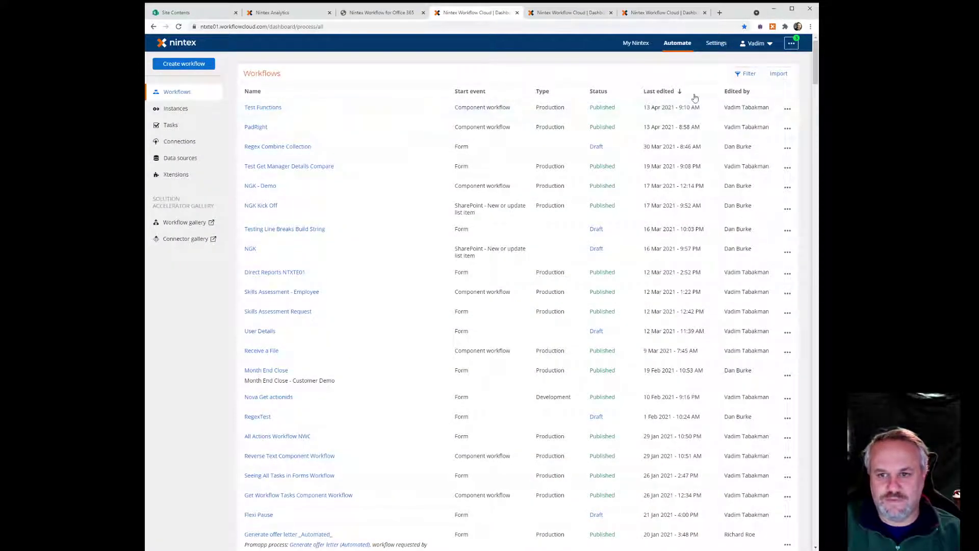
- Manually start the Test Functions workflow, dismiss the confirmation, and go to the Instances list
click(787, 109)
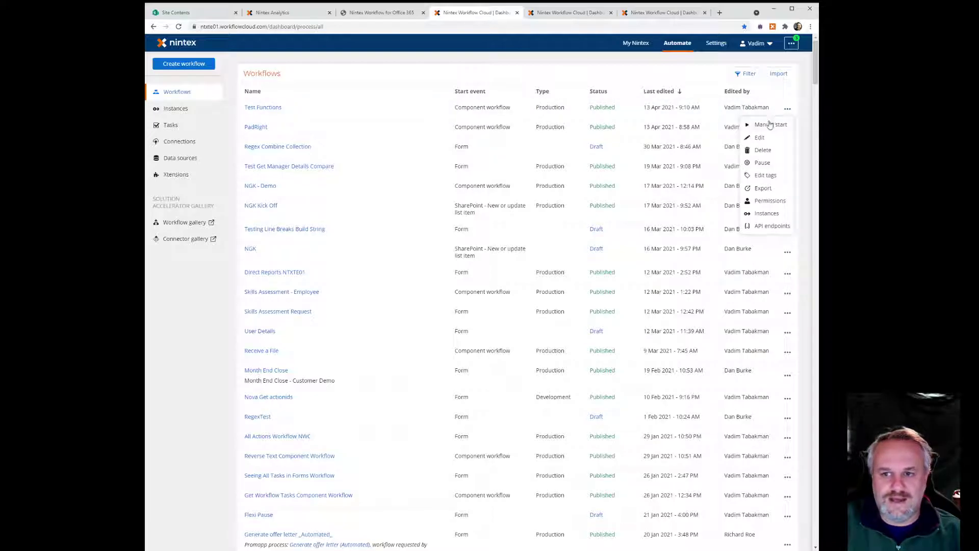
click(770, 125)
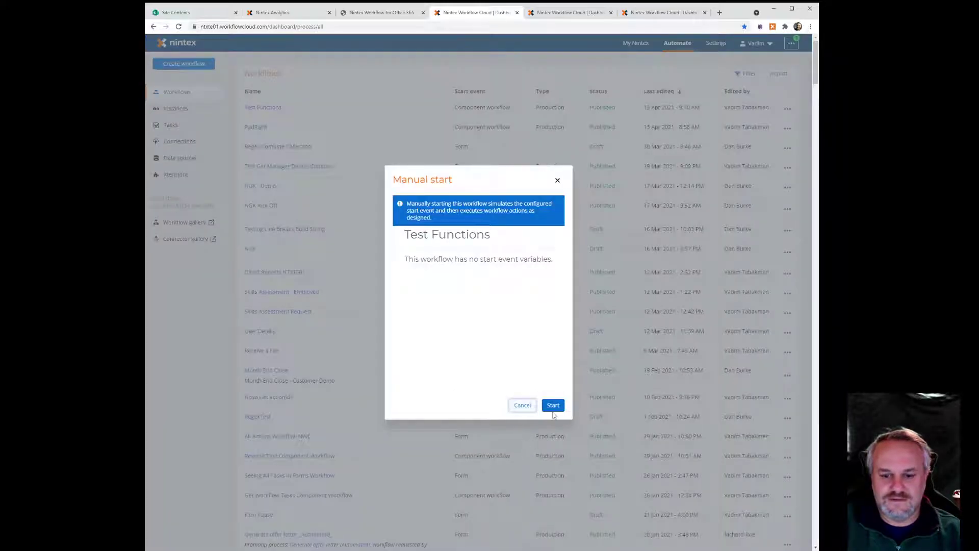
click(554, 406)
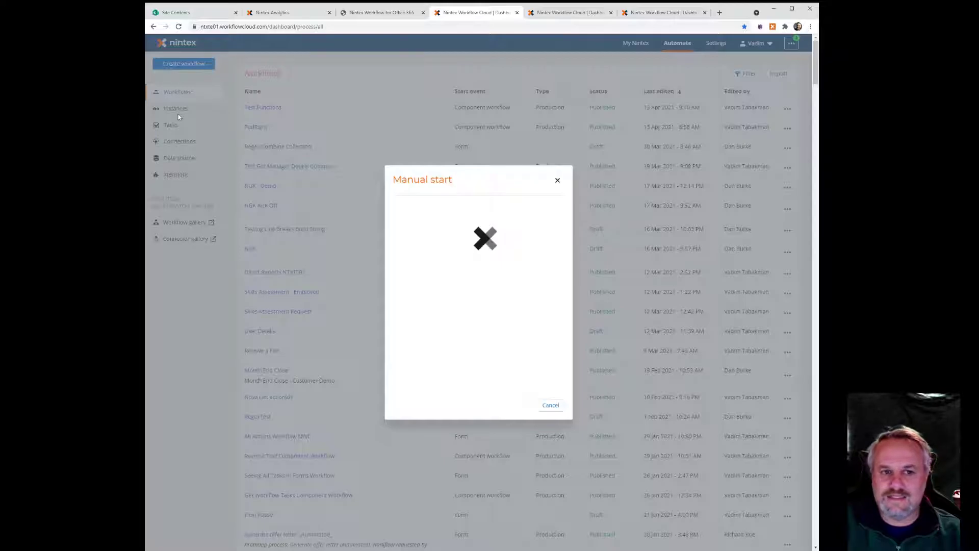
click(551, 405)
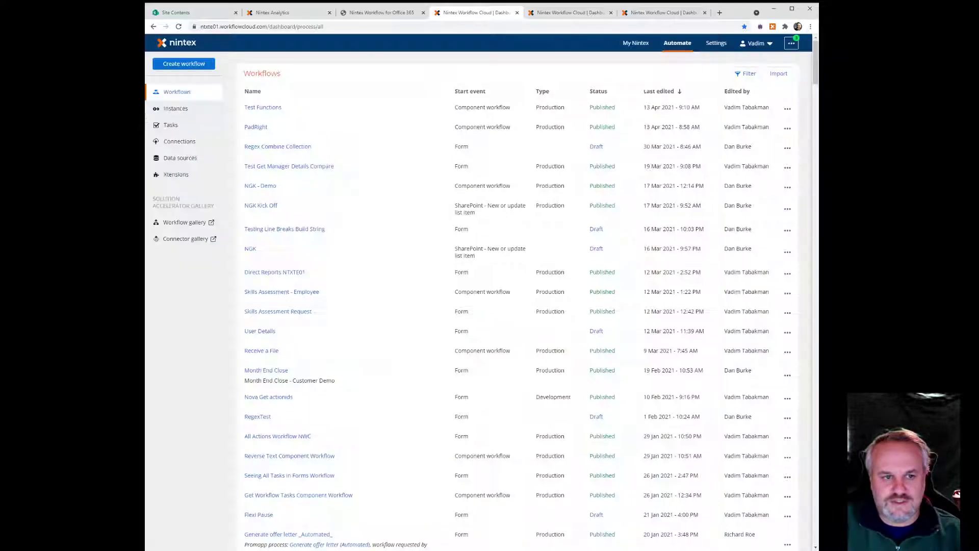
click(181, 108)
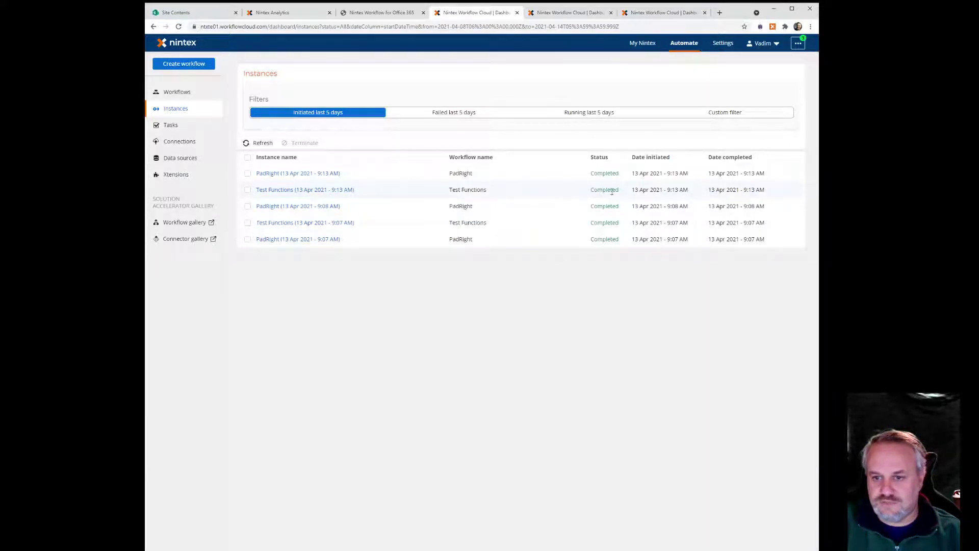
- Refresh the instances, review the new PadRight run's instance activities, and return to the list
click(179, 27)
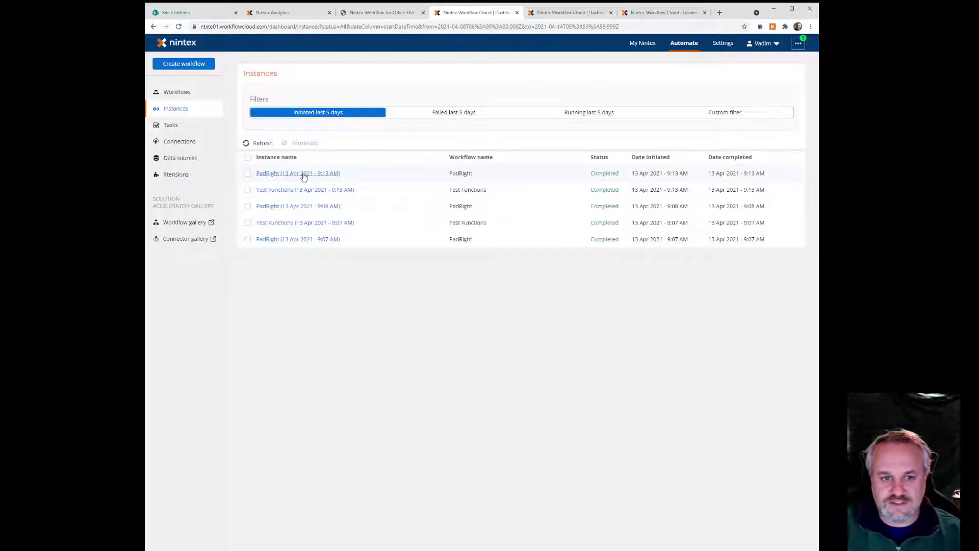
click(325, 174)
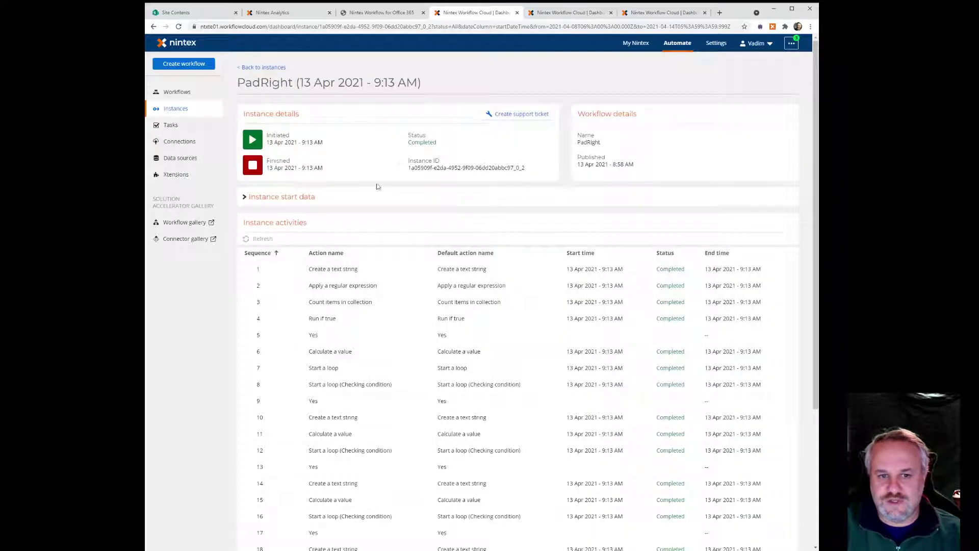
scroll(400, 250, down, 2)
scroll(380, 176, down, 2)
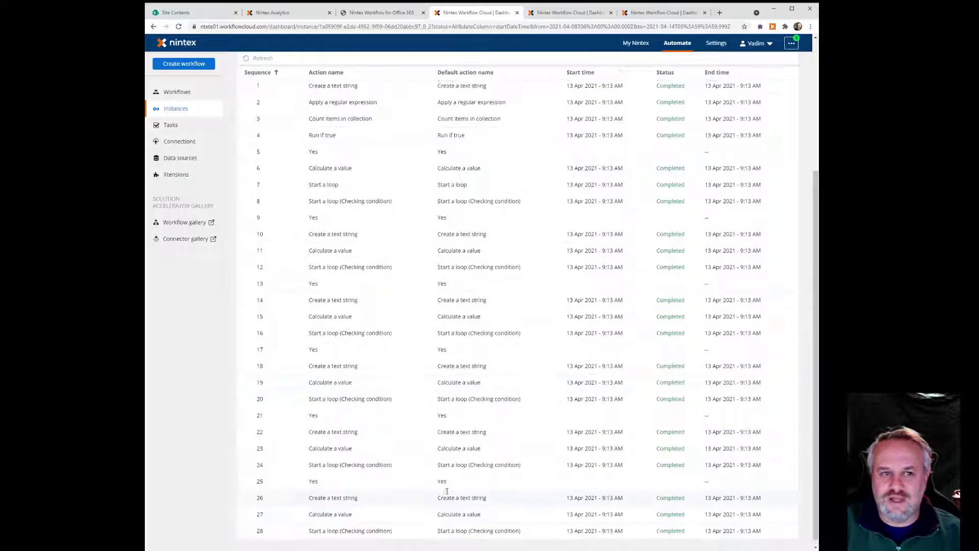
click(153, 26)
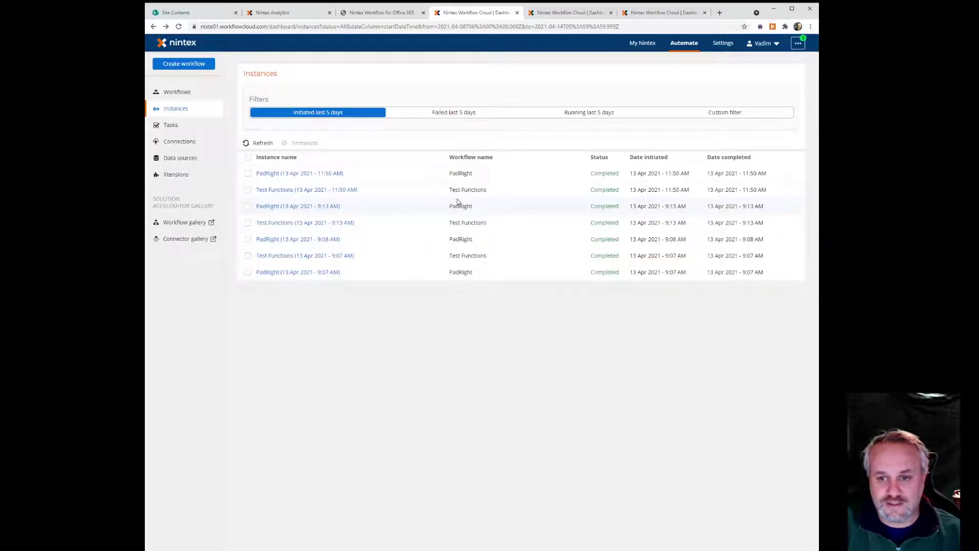
click(280, 191)
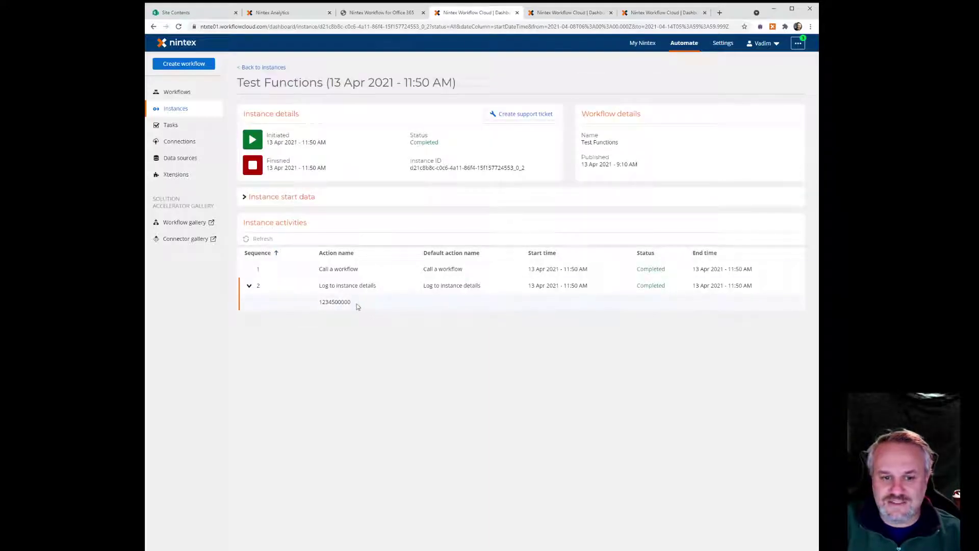
drag(325, 301, 321, 304)
click(339, 303)
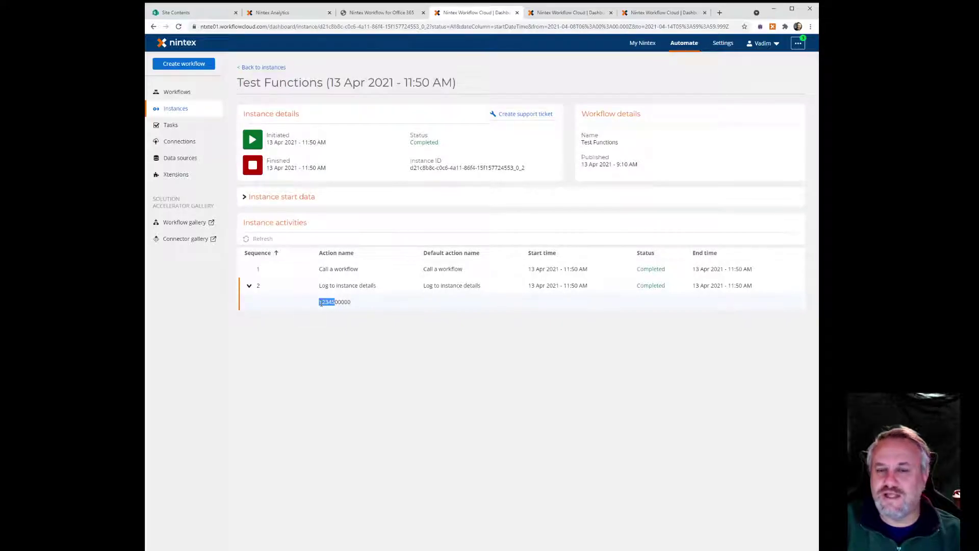
click(342, 303)
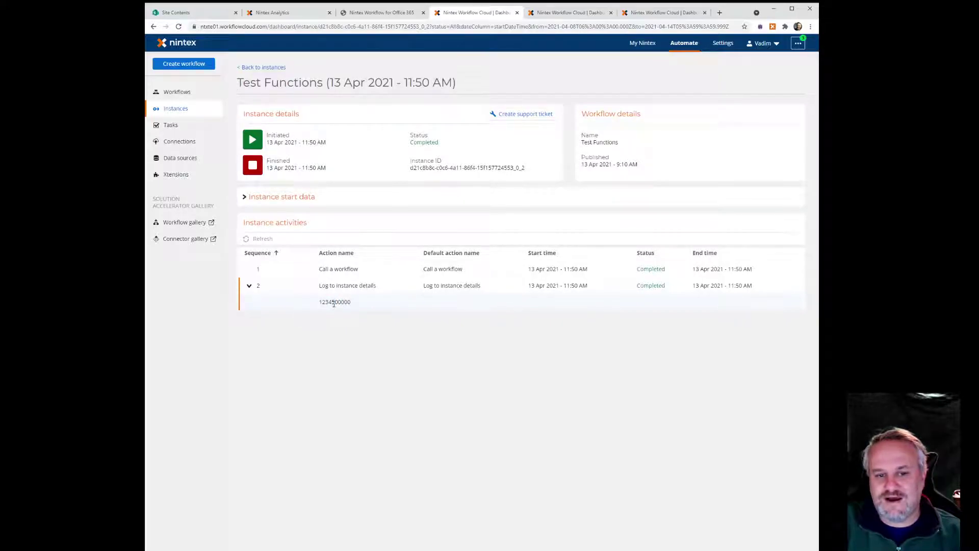
drag(335, 303, 350, 304)
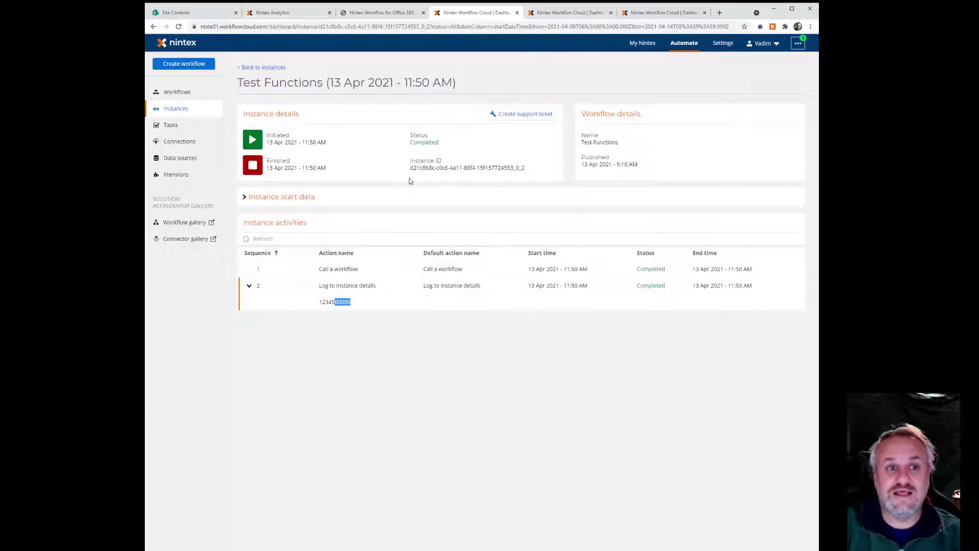
- Look at the Test Functions designer and instances list, then return to the run details
click(580, 17)
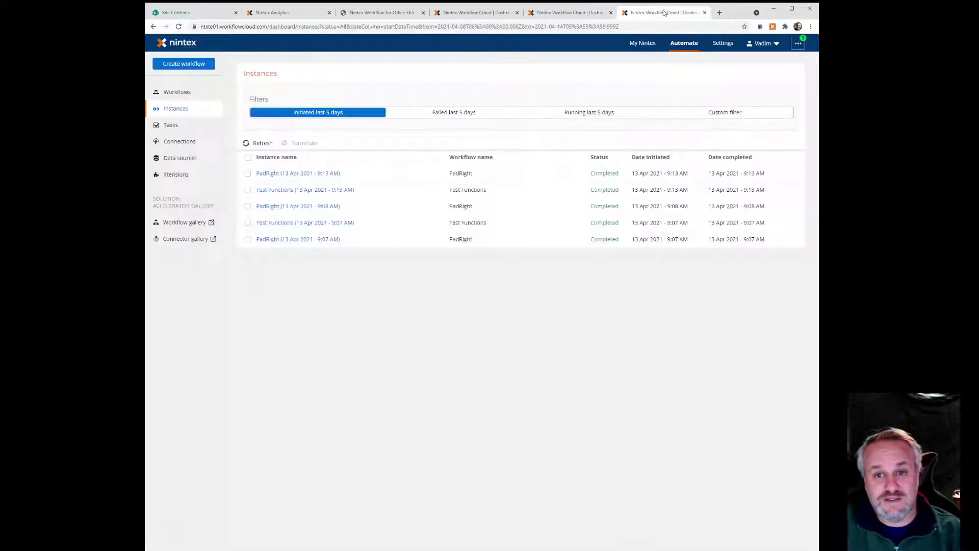
click(663, 13)
click(510, 15)
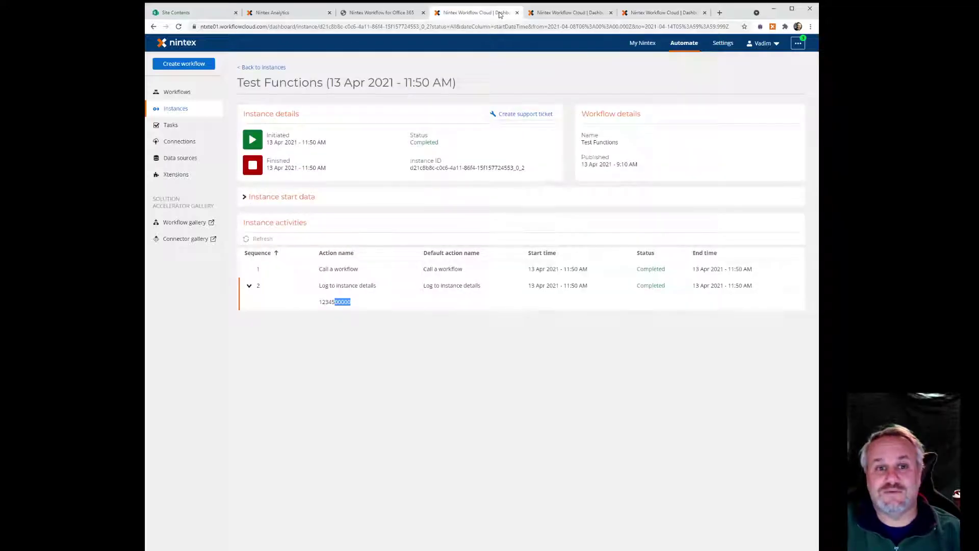